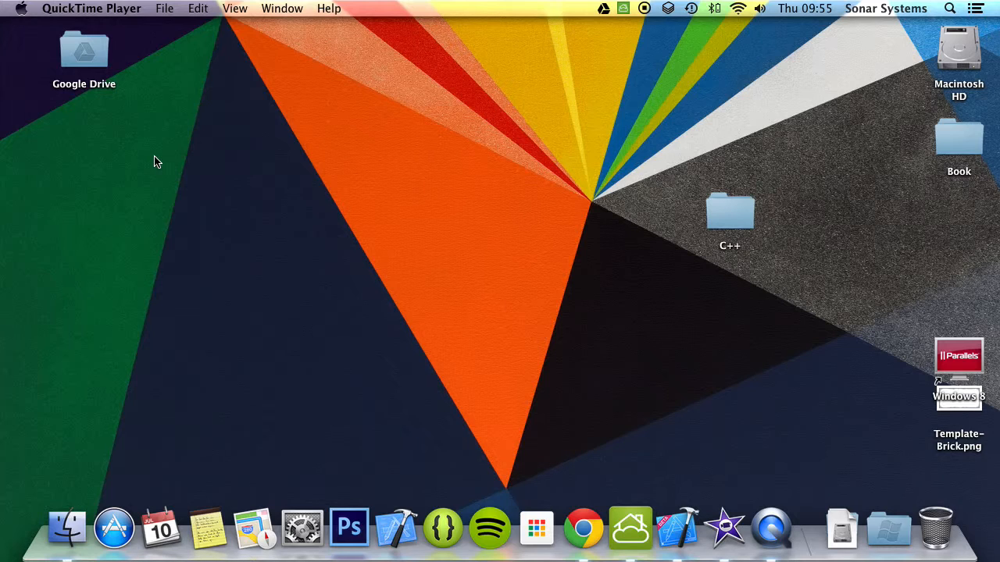
Open the C++ folder on the desktop in Finder
double_click(728, 226)
Open the C Plus Plus Tutorial .xcodeproj from the Mac folder, bringing up main.cpp in Xcode
click(734, 70)
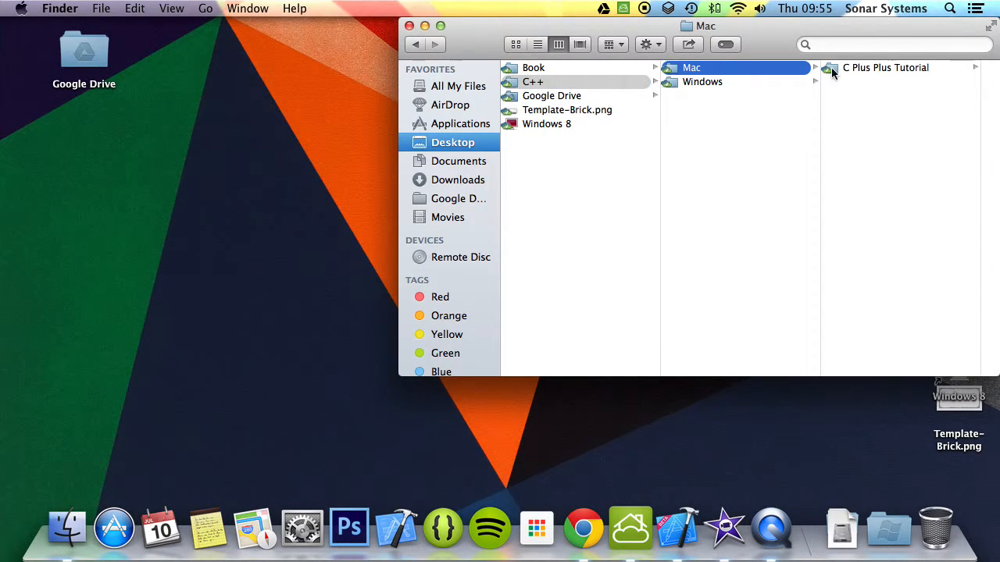
click(881, 68)
double_click(870, 80)
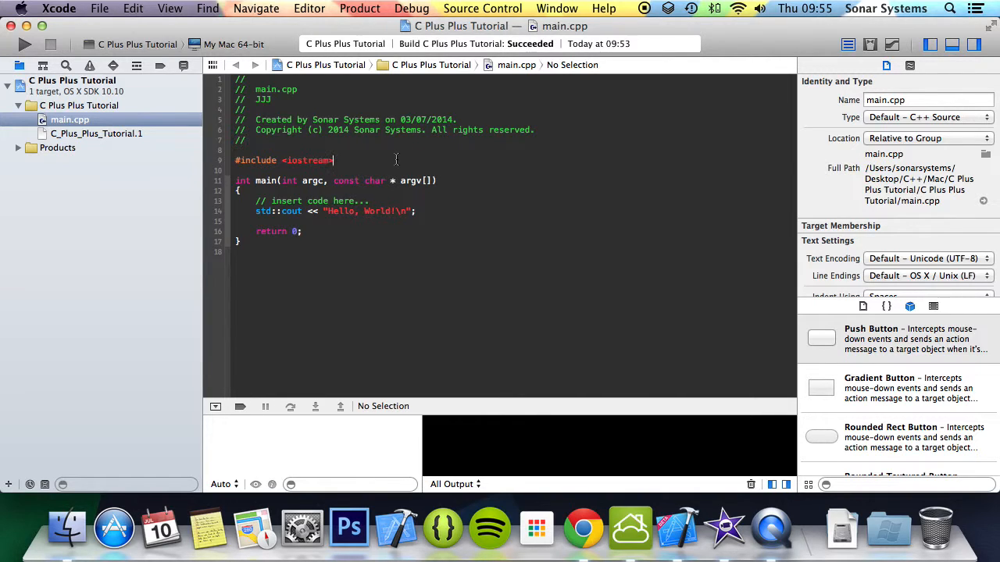
Declare class Vehicle { public: static int i; }; above main and save main.cpp
key(Return)
key(Return)
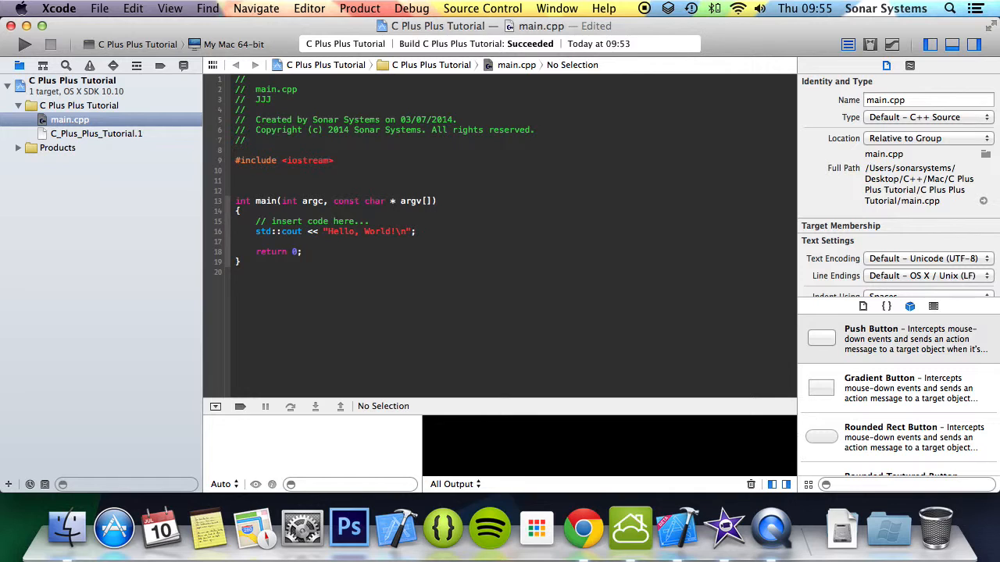
text(class)
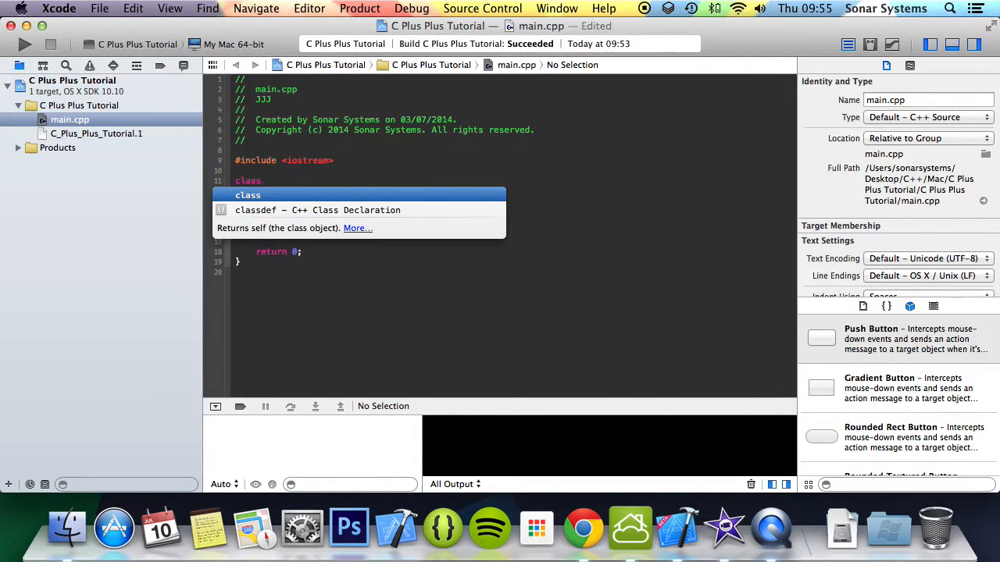
text( Vehi)
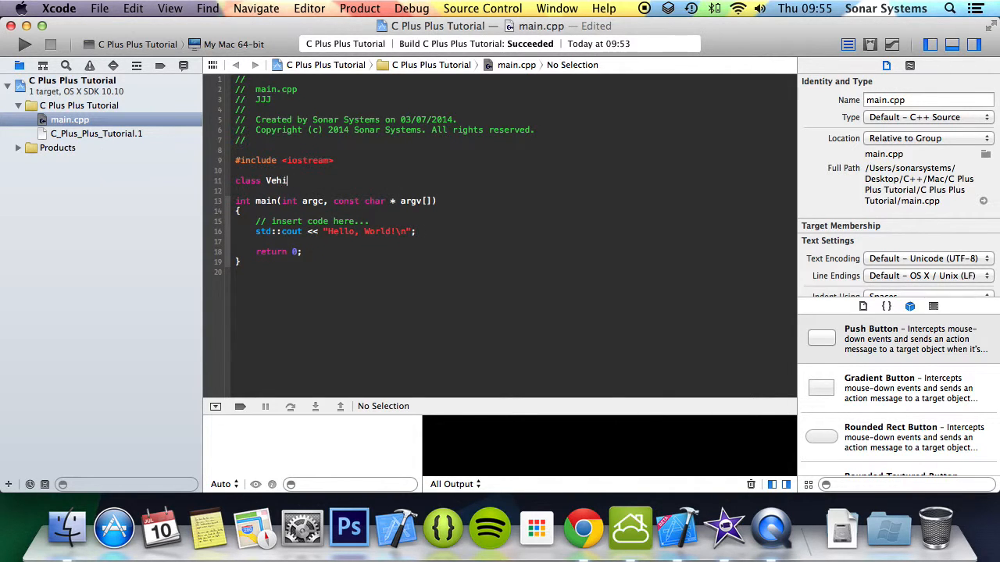
text(cle)
key(Return)
text({)
key(Return)
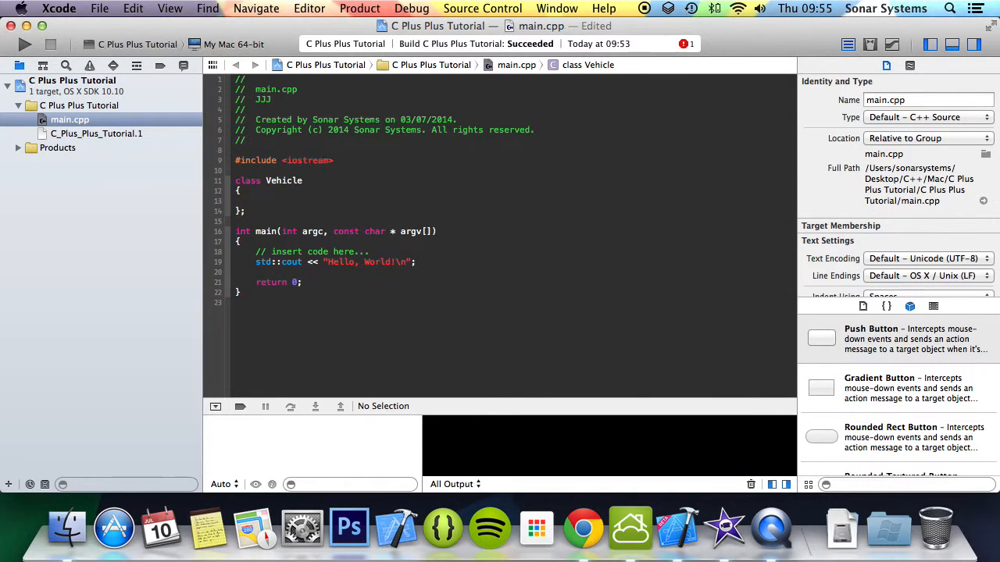
text(pub)
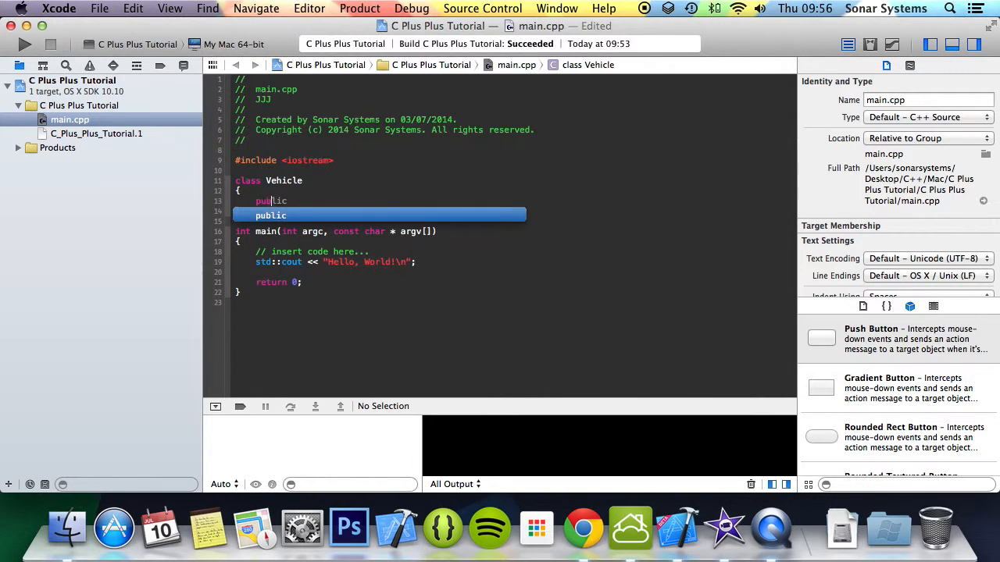
text(lic:)
key(Return)
text(Veh)
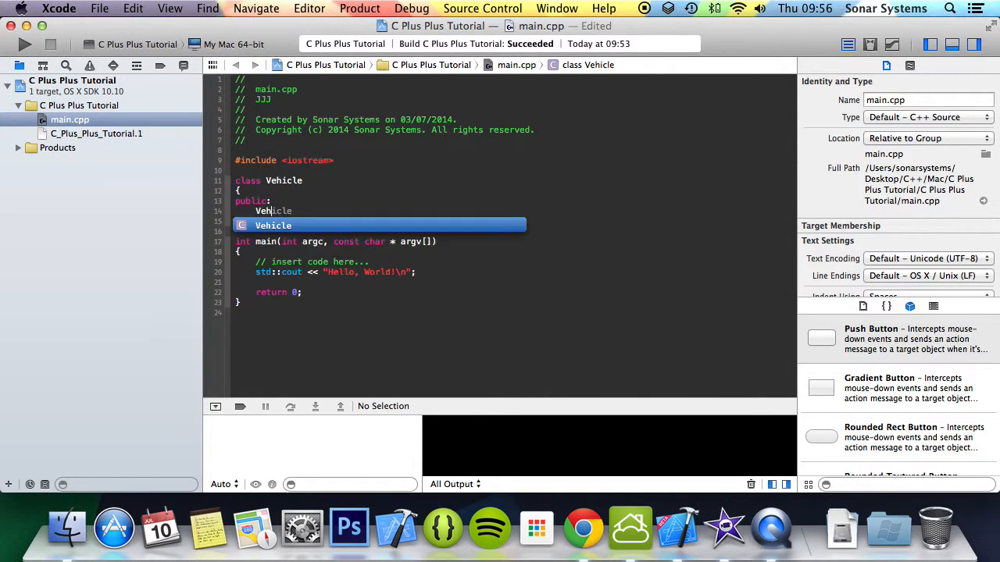
key(BackSpace)
key(BackSpace)
key(BackSpace)
text(c)
key(Escape)
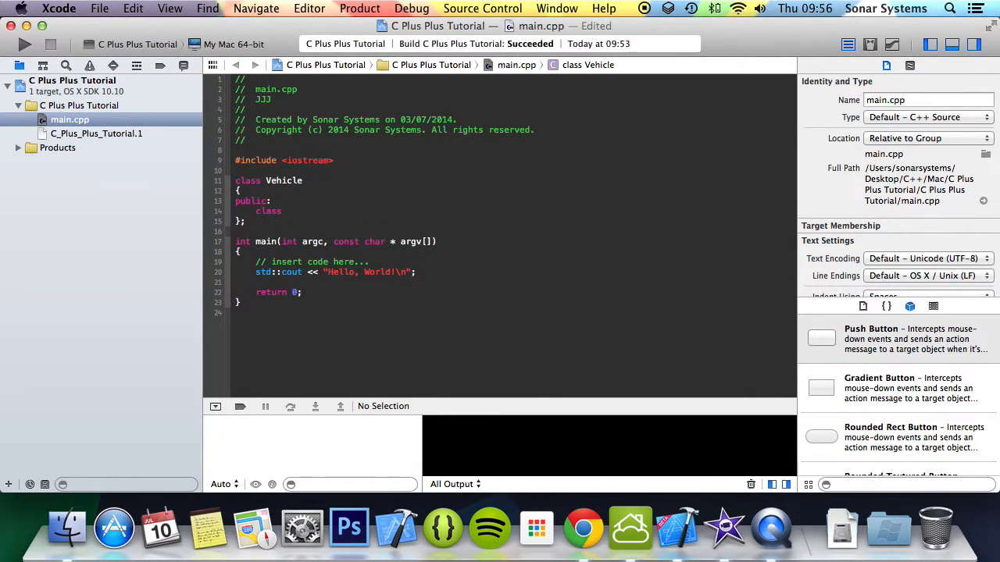
key(BackSpace)
text(static int i;)
key(cmd+s)
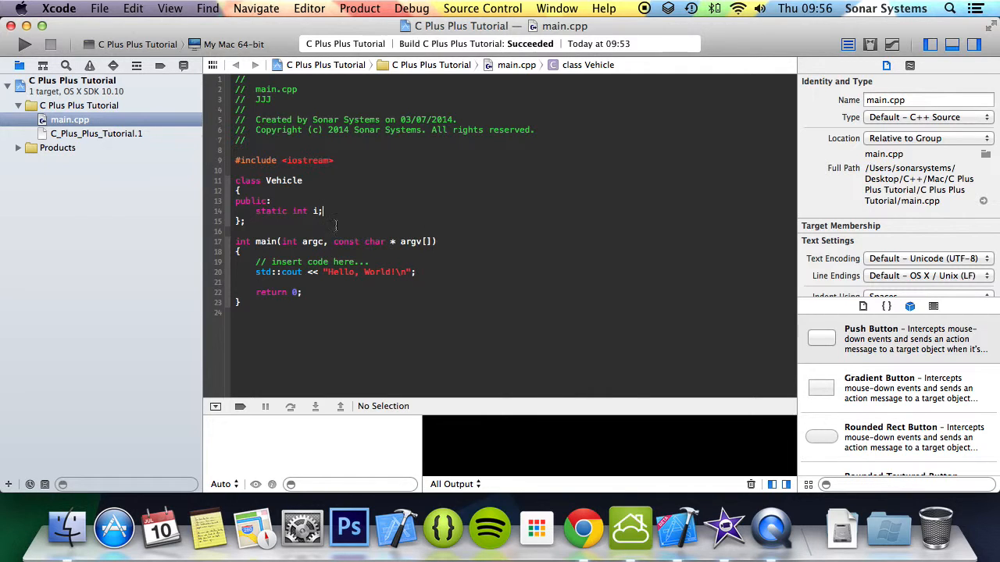
key(Return)
key(super+s)
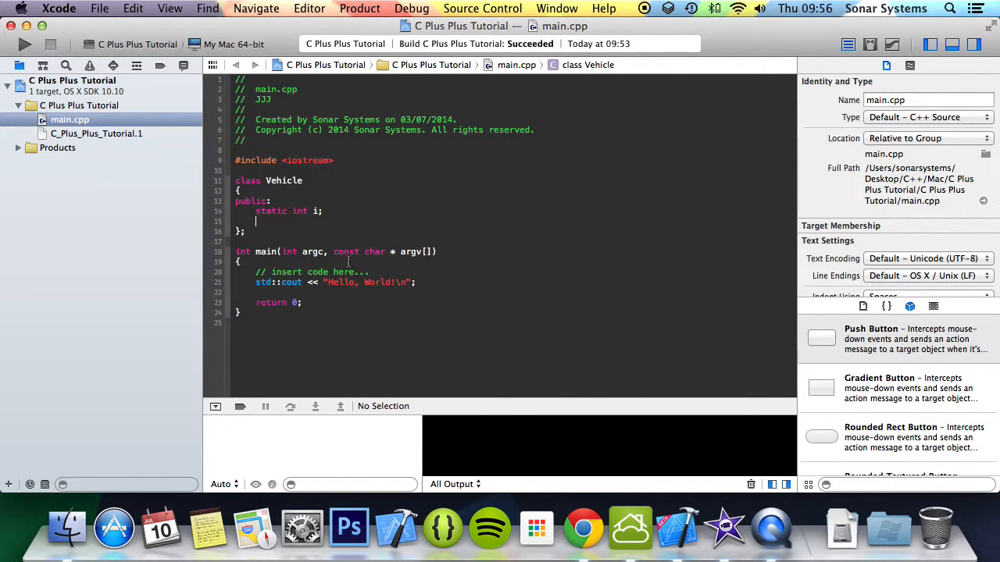
Delete the comment and Hello World lines from main and add a blank line below the class
drag(418, 283, 351, 263)
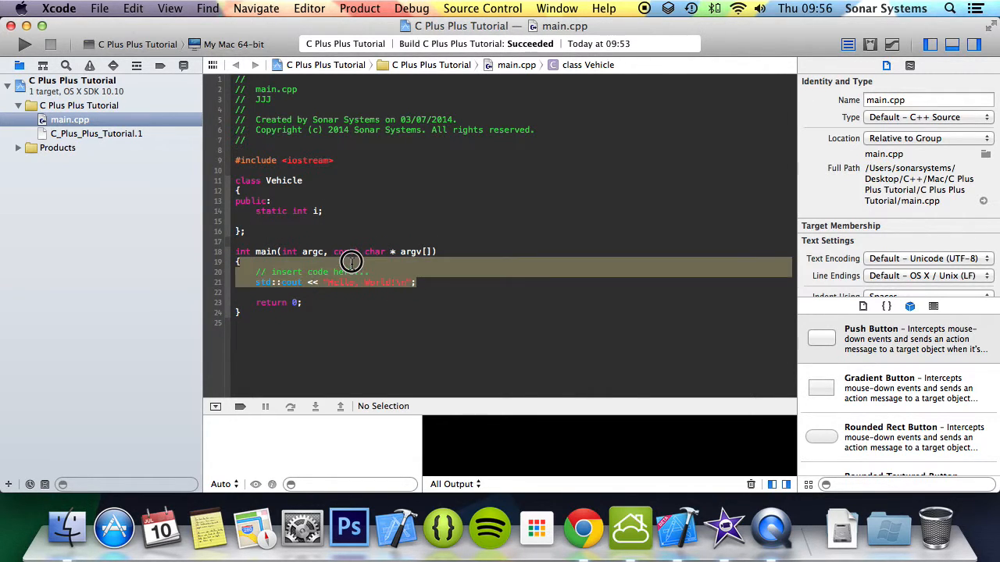
key(BackSpace)
key(Return)
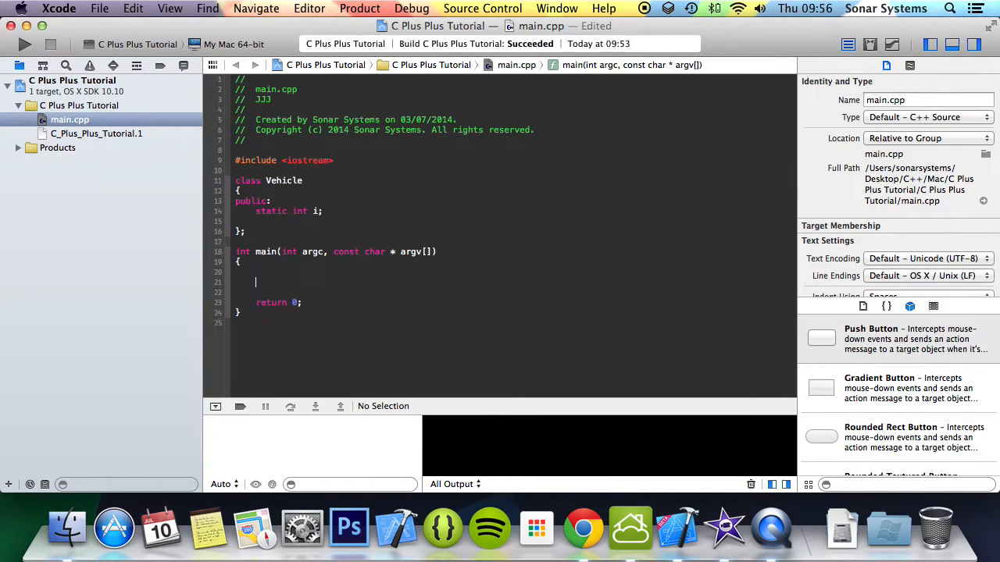
key(BackSpace)
click(282, 232)
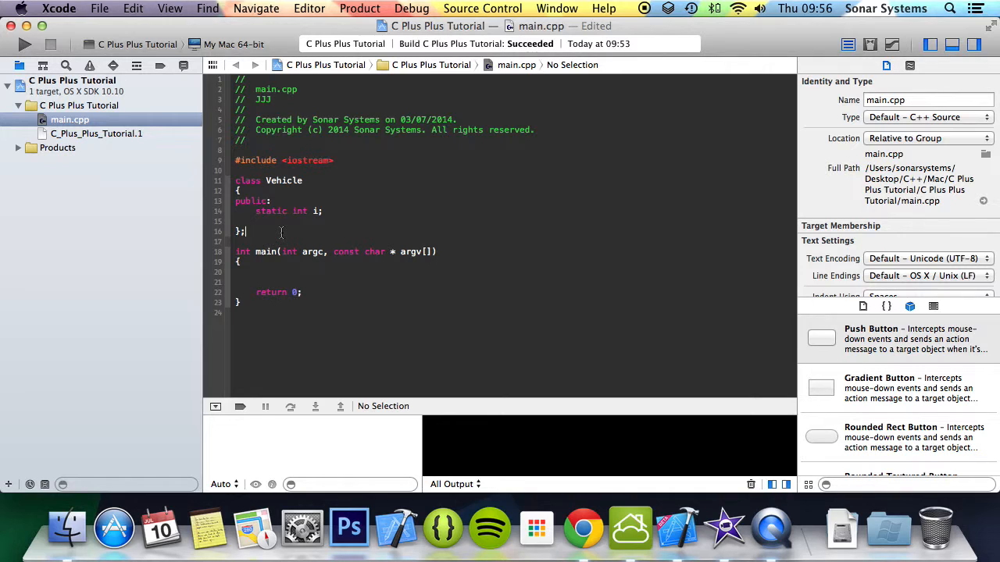
key(Return)
key(Return)
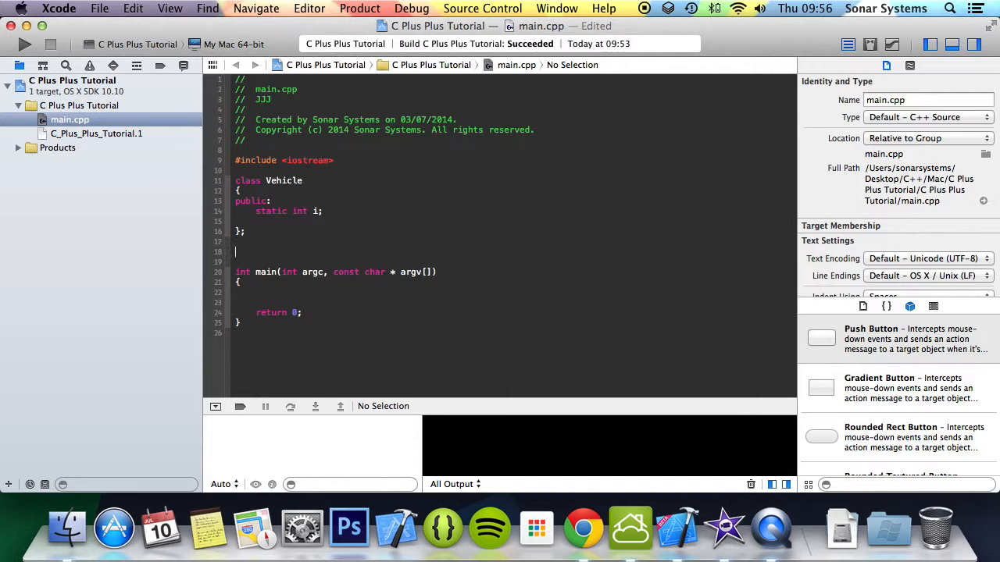
text(innt)
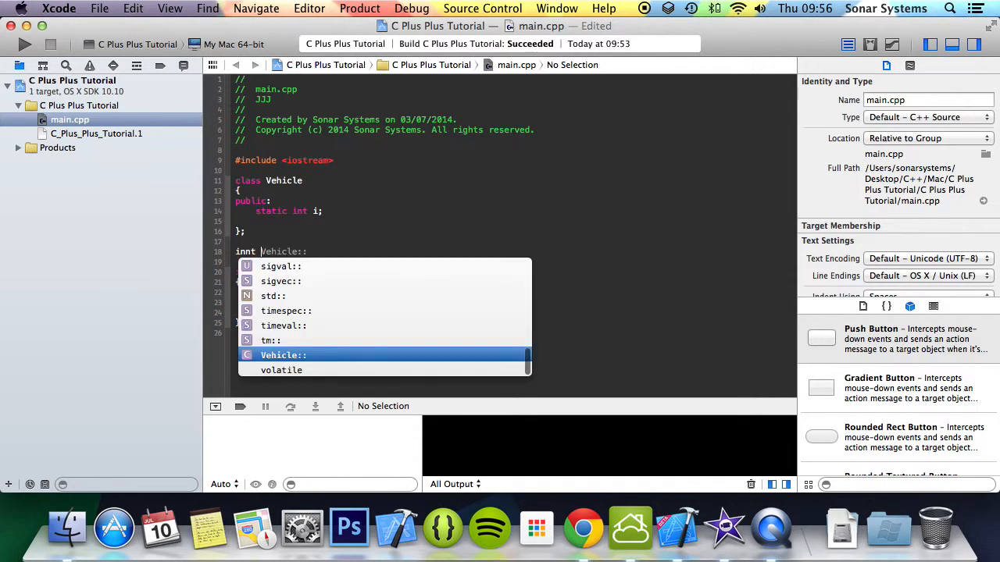
text( in)
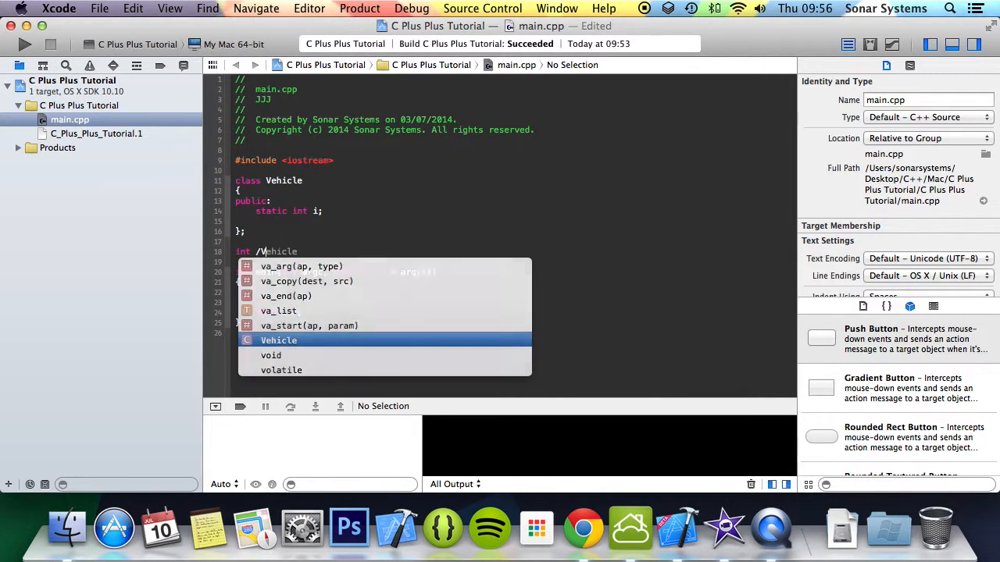
text(v)
Start the int Vehicle::i definition line and remove the accidental breakpoint on line 14
key(BackSpace)
key(BackSpace)
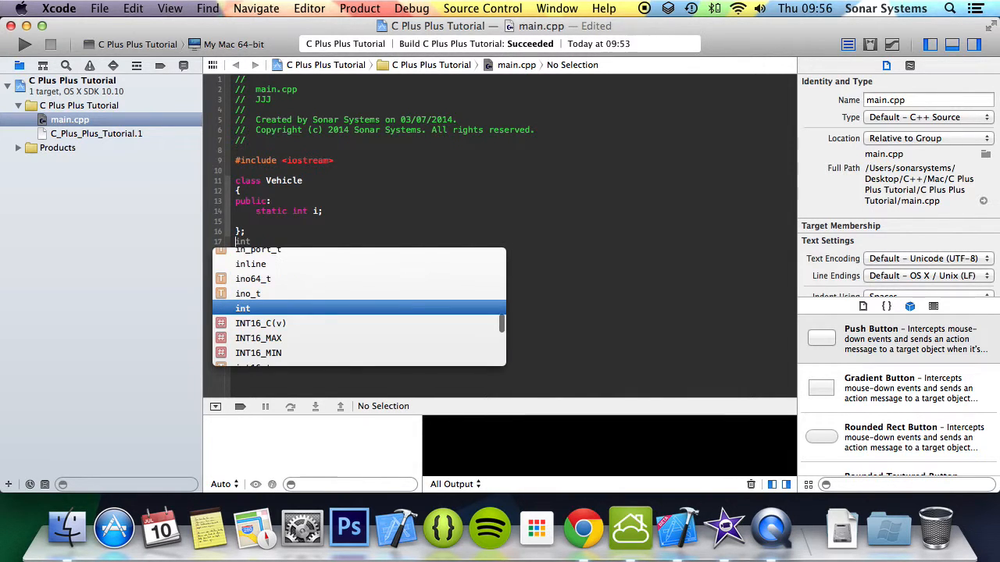
click(206, 212)
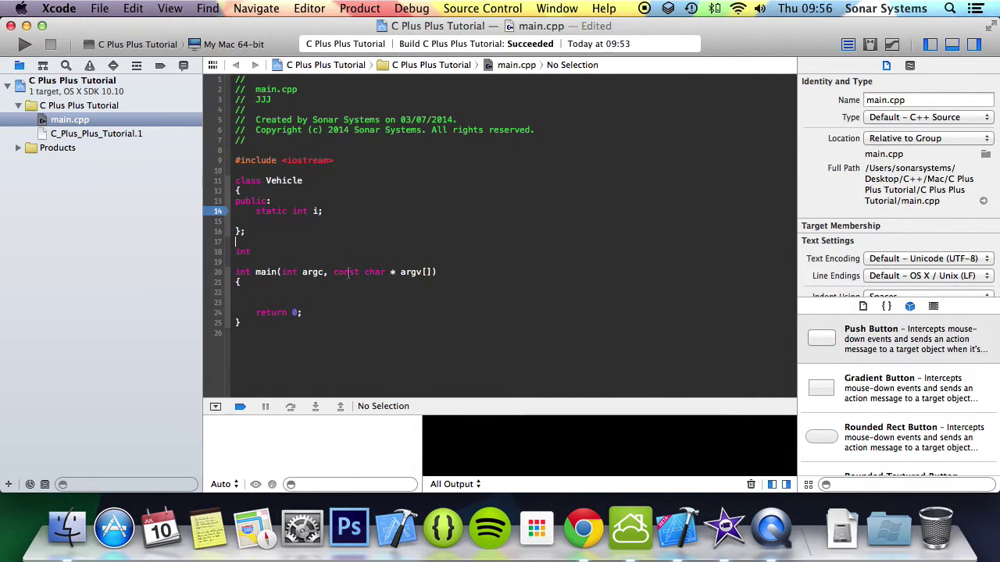
right_click(209, 214)
click(274, 252)
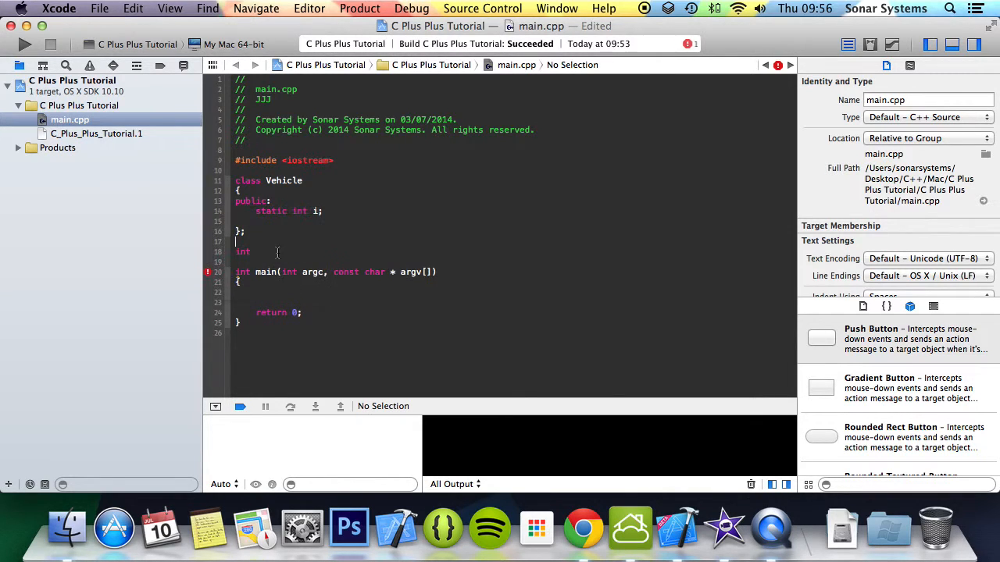
text(Vehicle::)
text(i  =69)
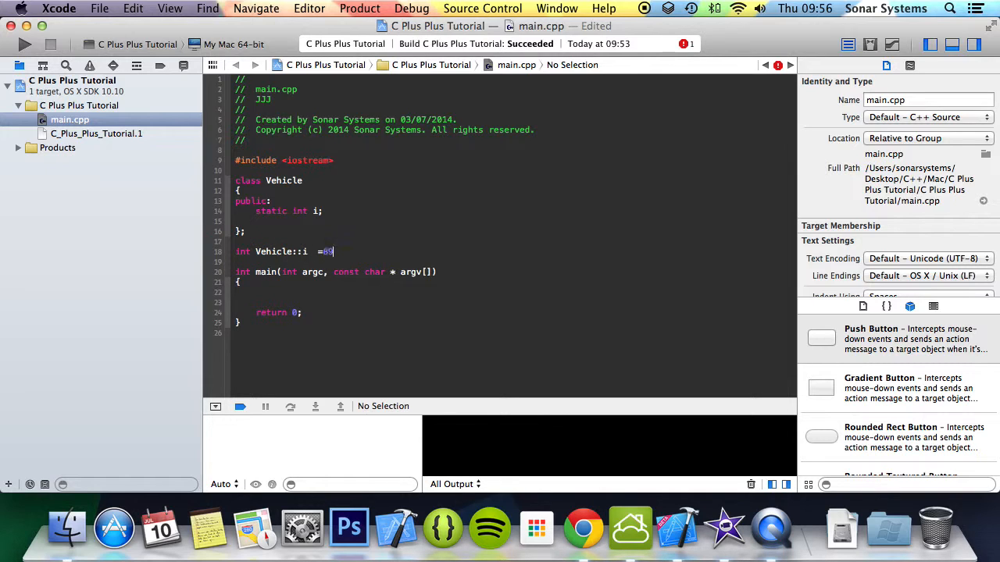
Tidy the definition to read int Vehicle::i = 89; and move into the body of main
key(Delete)
key(Right)
key(End)
text(;)
key(Down)
key(Down)
key(Down)
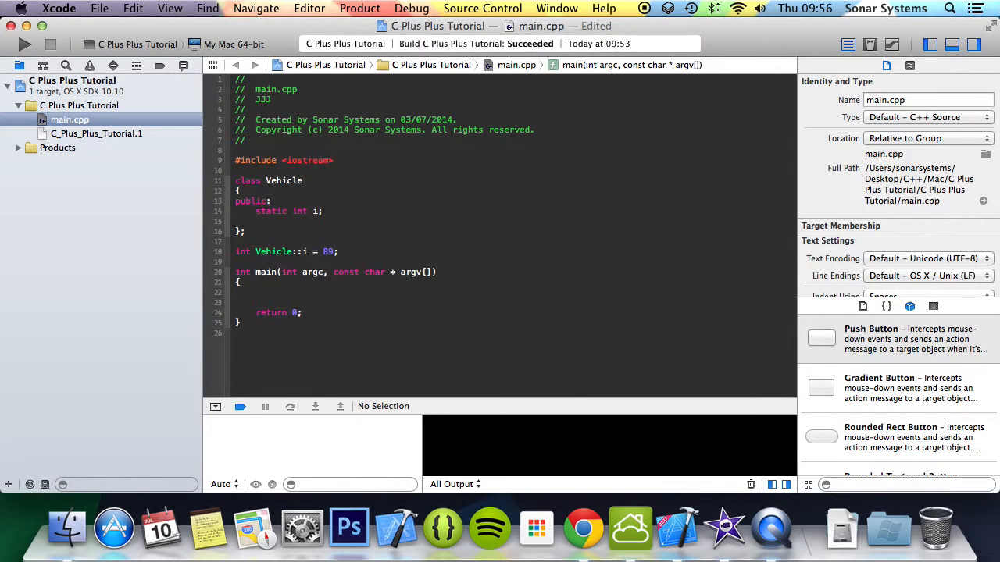
text(Veh)
Declare Vehicle bmw1, bmw2; and write std::cout << bmw1.i << std::endl; in main
key(Return)
text(Vehicle bmw1,)
text( bm)
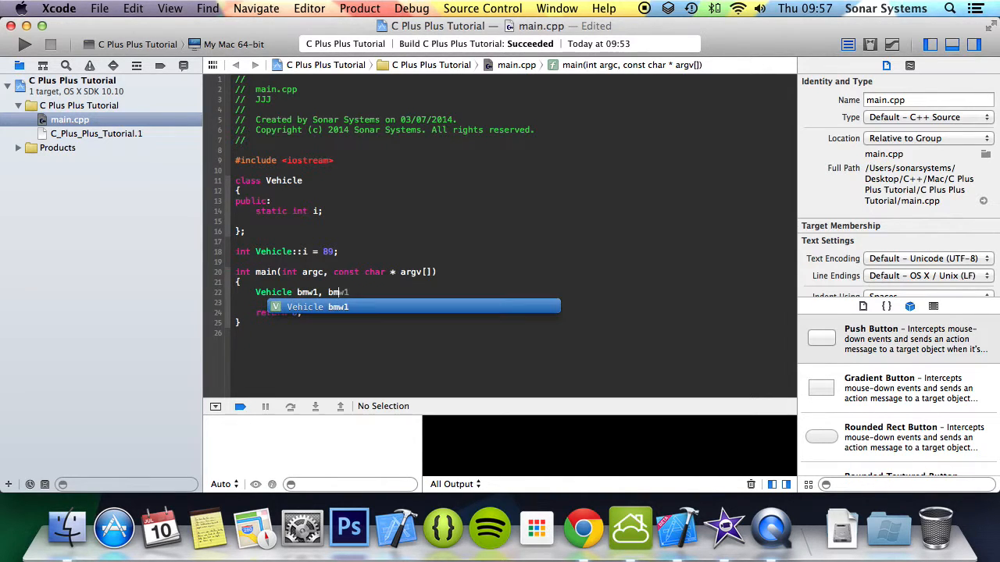
text(w2;)
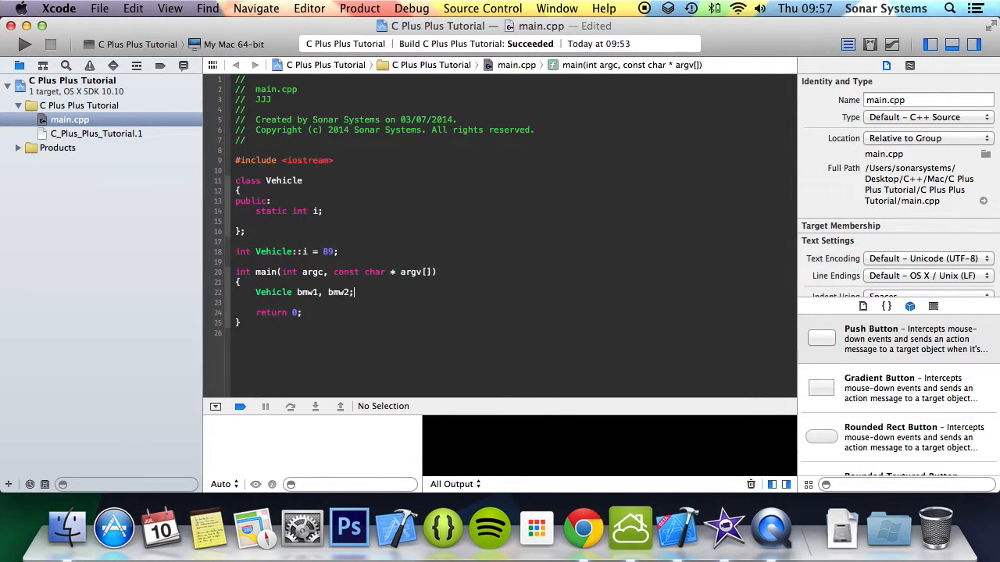
key(Return)
key(Return)
text(std::c)
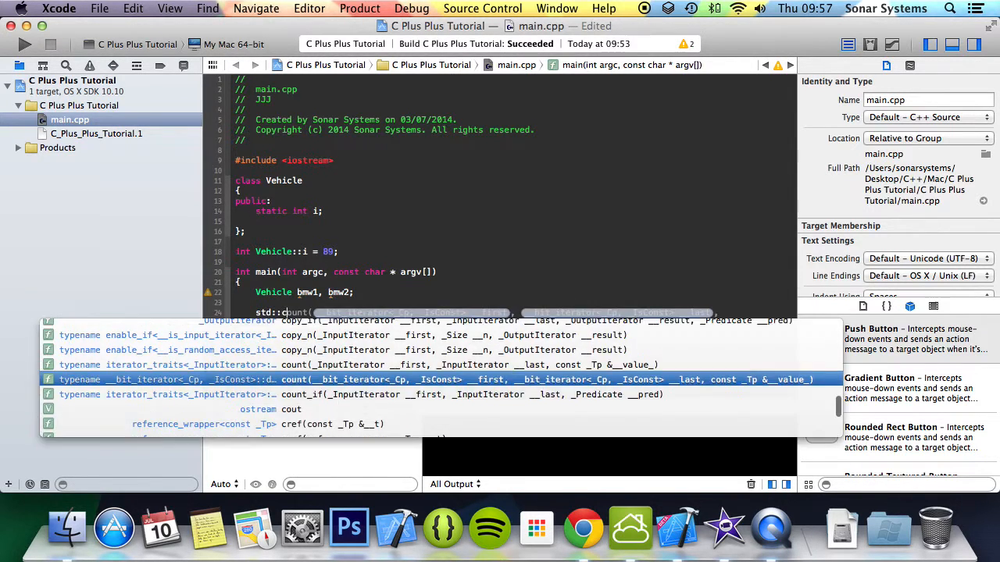
text(out << )
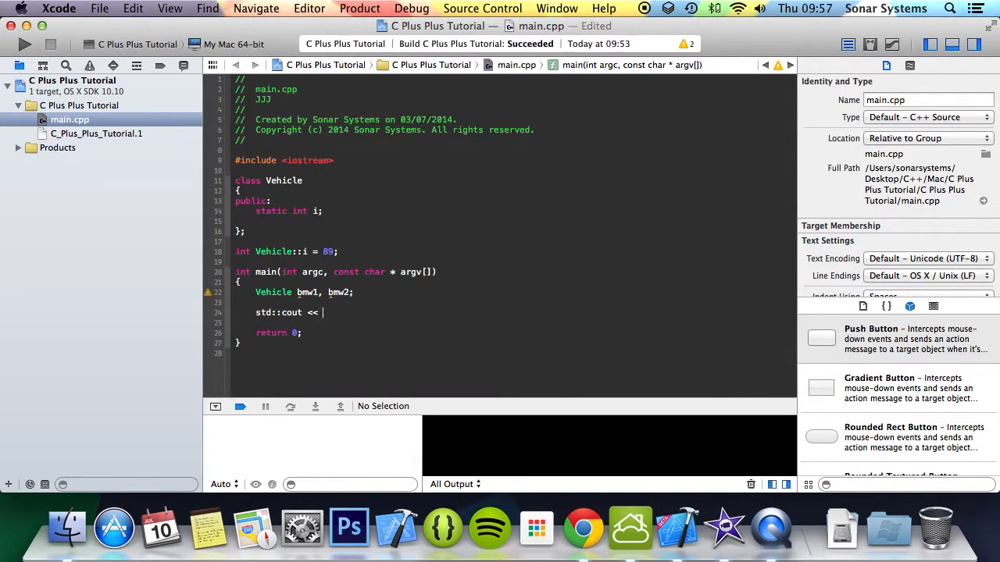
text(bmw.s)
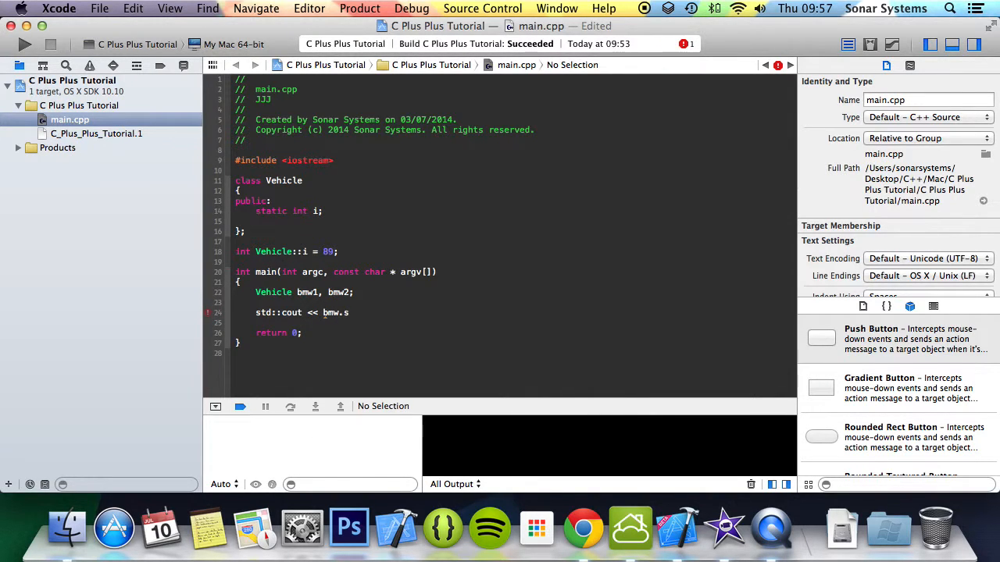
click(349, 314)
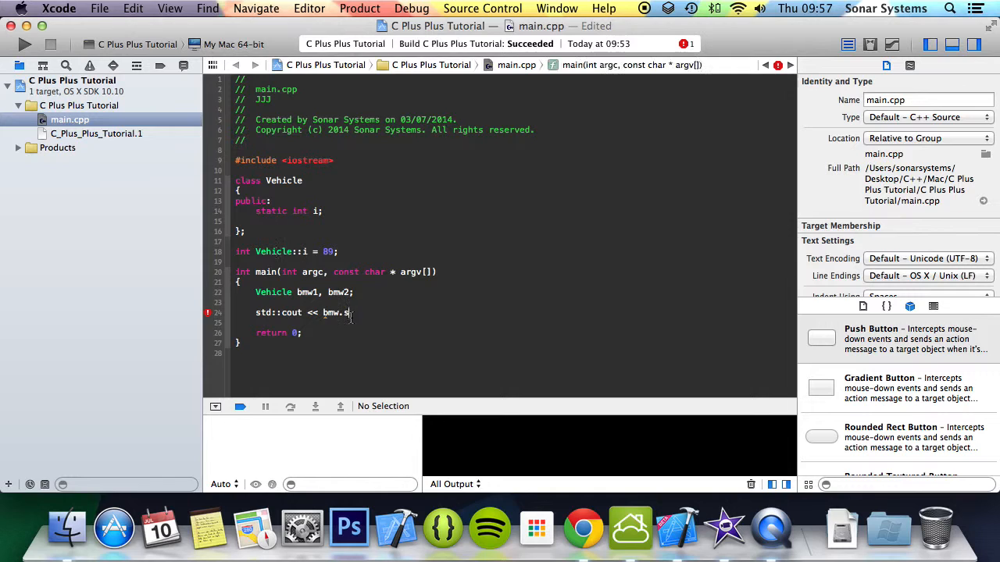
key(BackSpace)
key(BackSpace)
text(1.i << )
text(std::endl;)
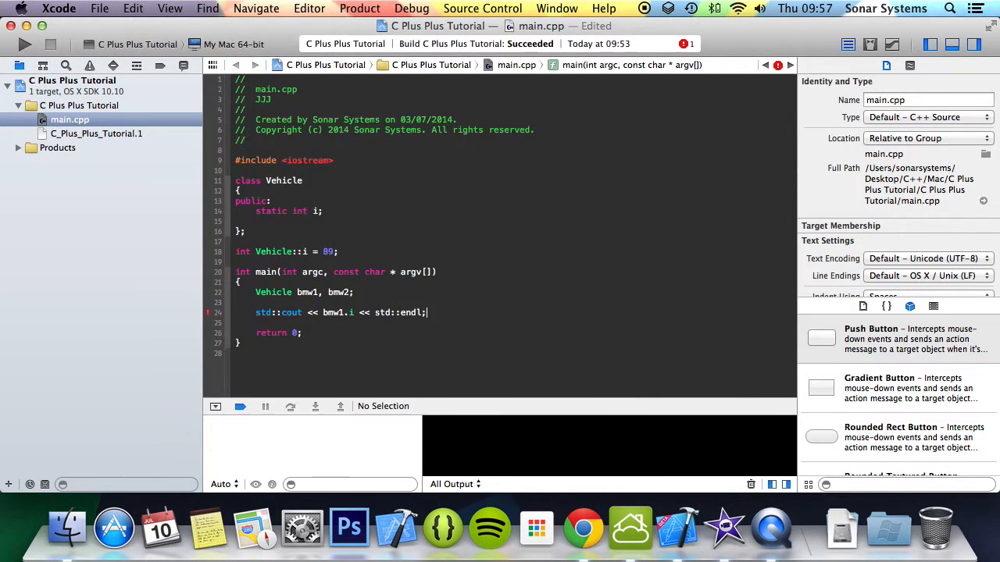
Build and run the program so the console prints 89
key(super+r)
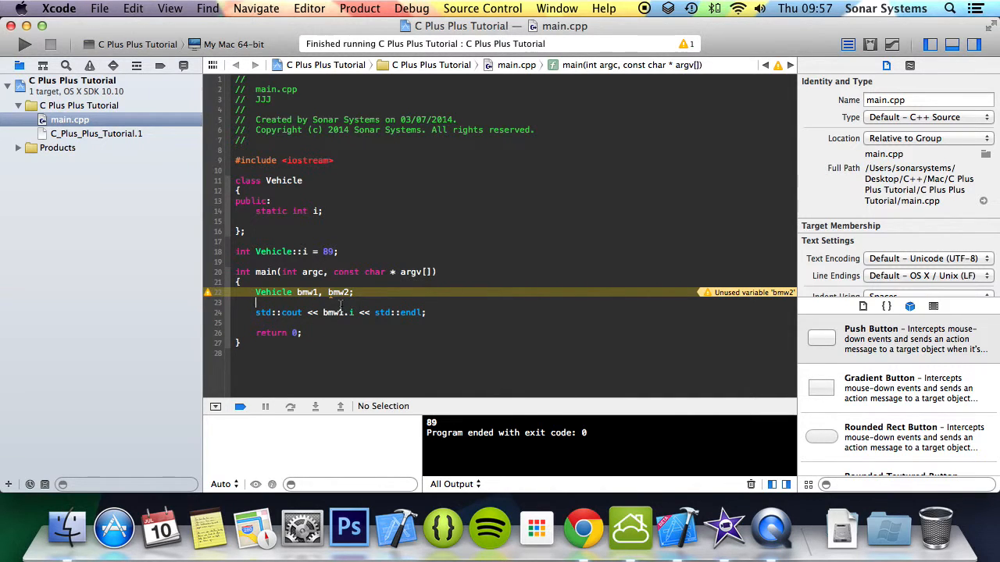
key(Return)
key(Return)
Add bmw2.i = 900; above the output line and rerun so the console prints 900
key(Up)
text(bmw)
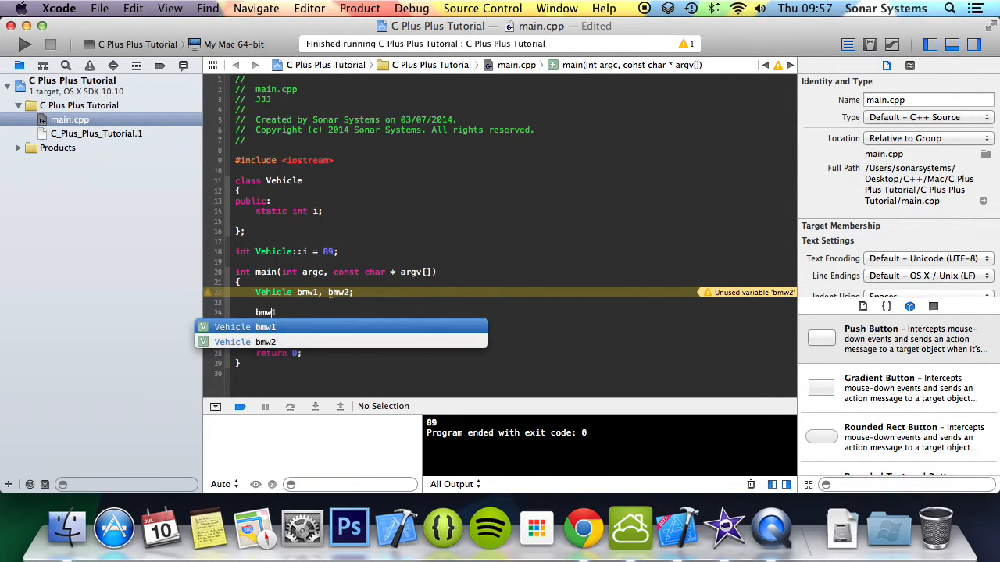
text(2.i )
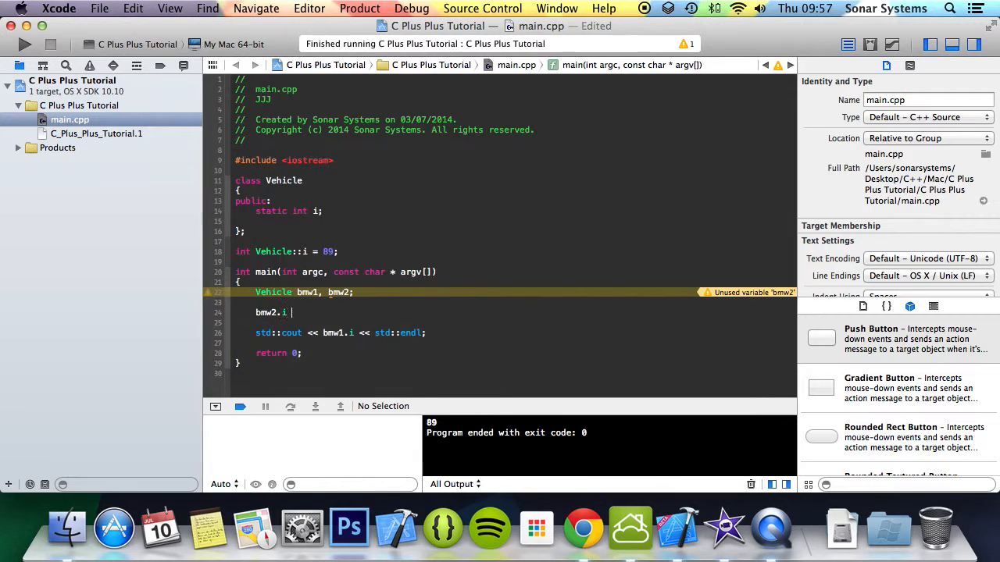
text(= 900;)
key(super+r)
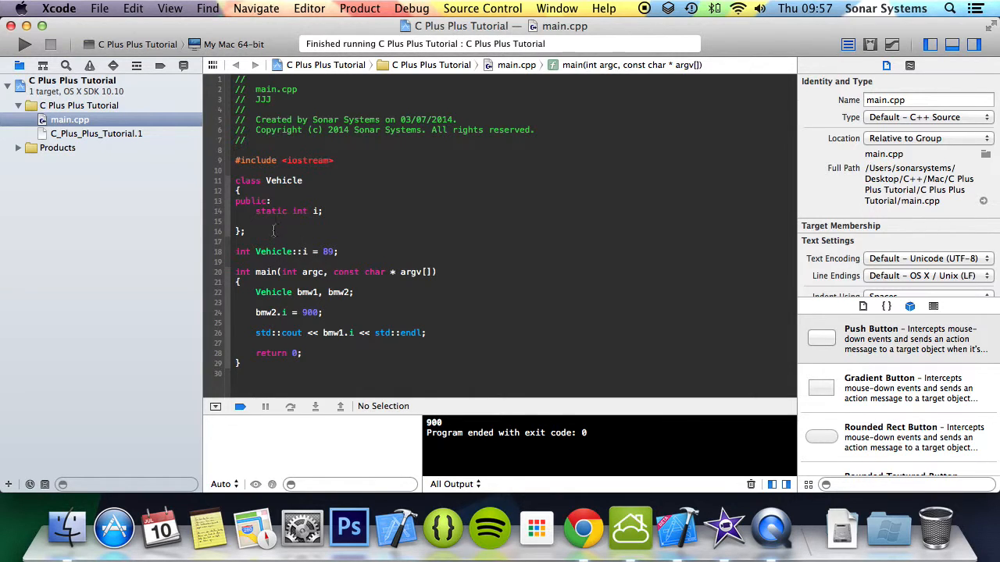
Highlight the whole Vehicle class declaration, then clear the selection
click(287, 210)
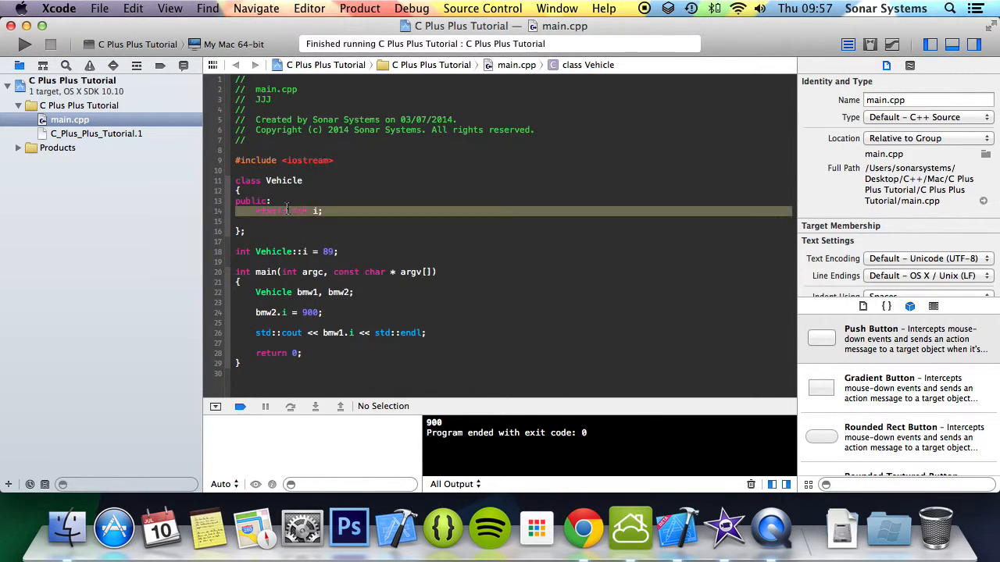
click(248, 225)
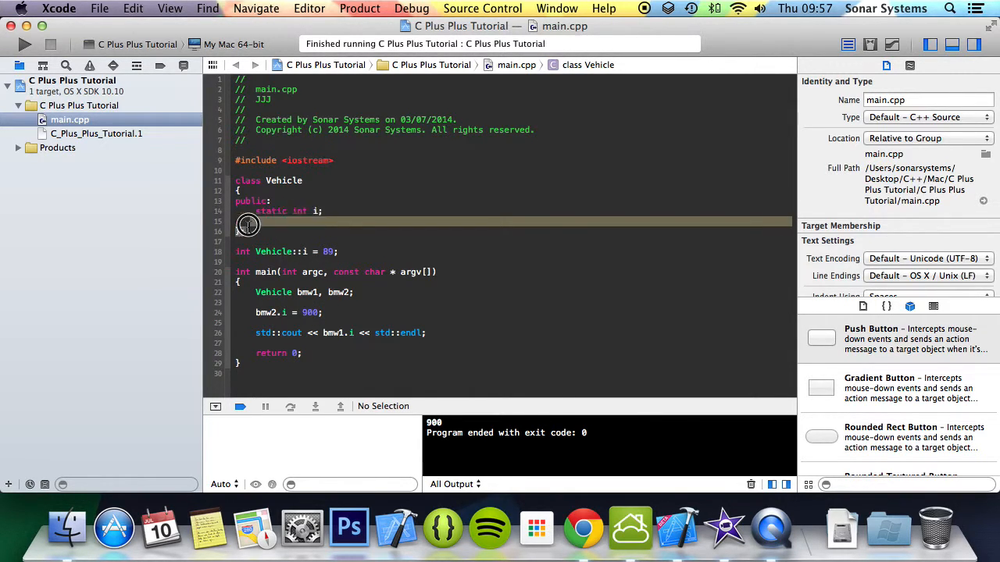
drag(248, 225, 220, 182)
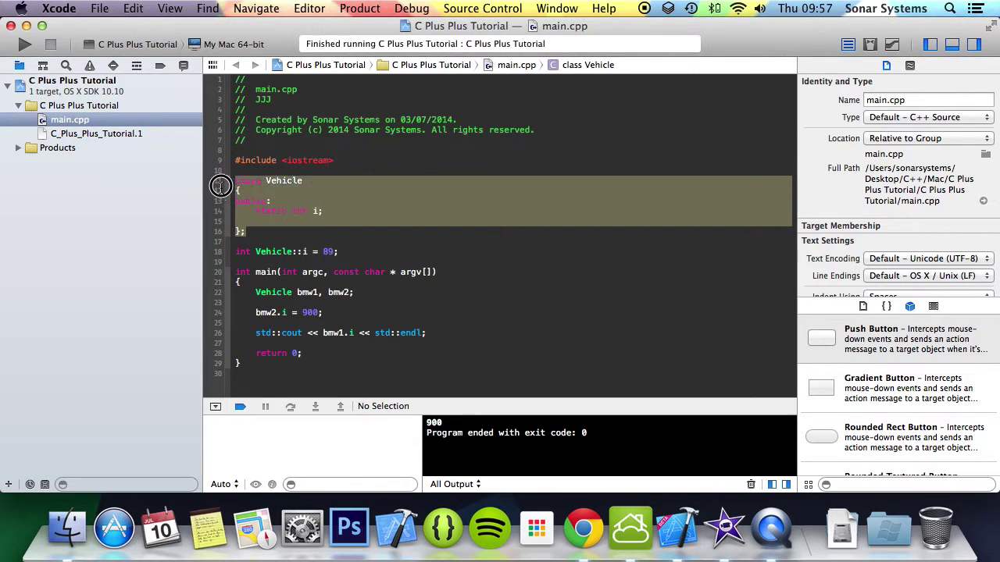
click(376, 210)
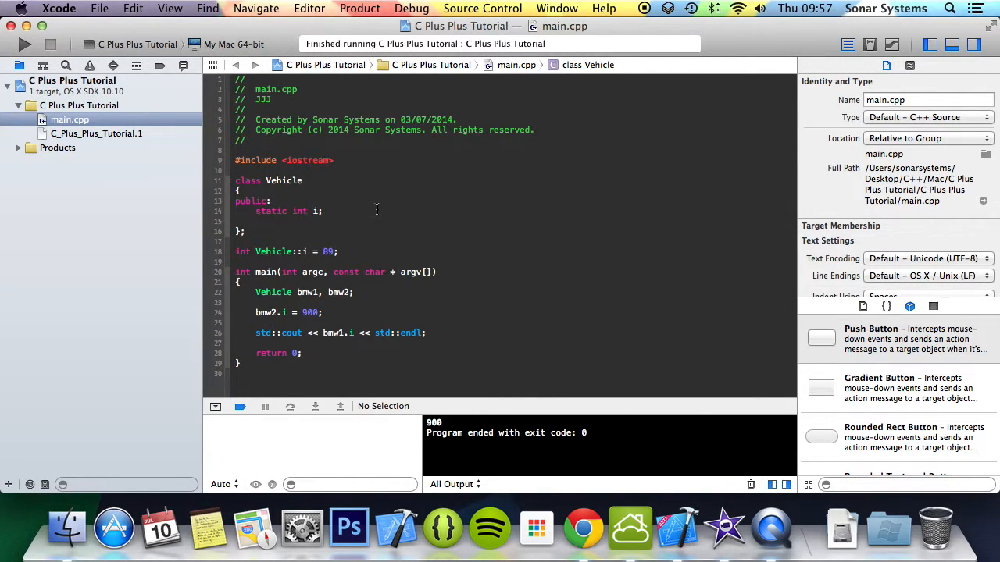